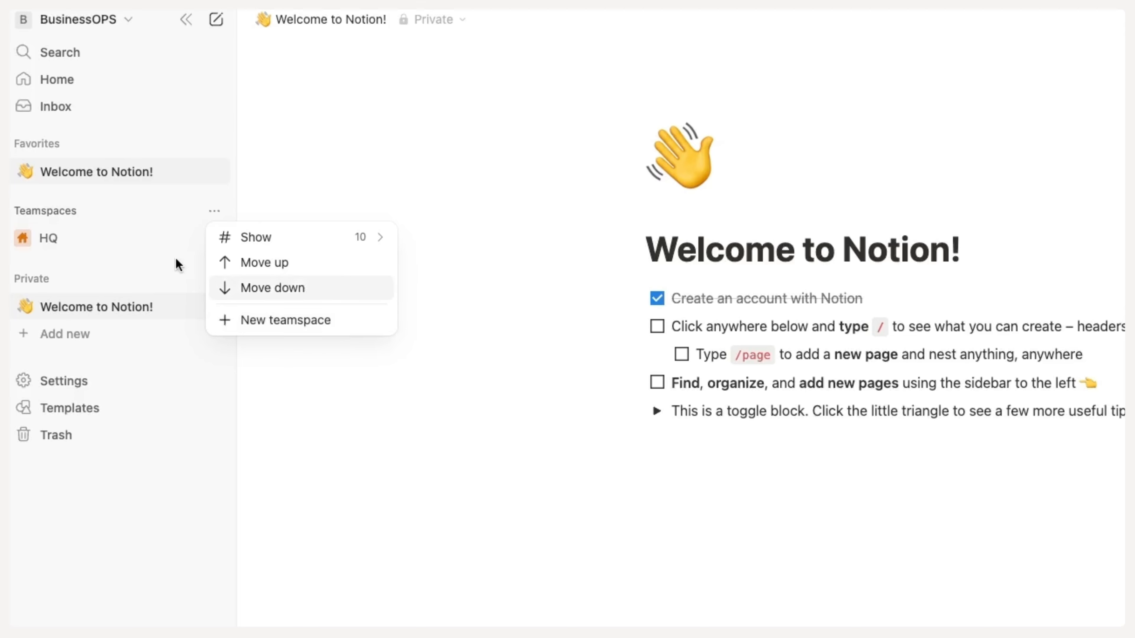
Step: Dismiss the teamspace section options and open the workspace's teamspace settings
{"action": "left_click", "coordinate": [179, 265]}
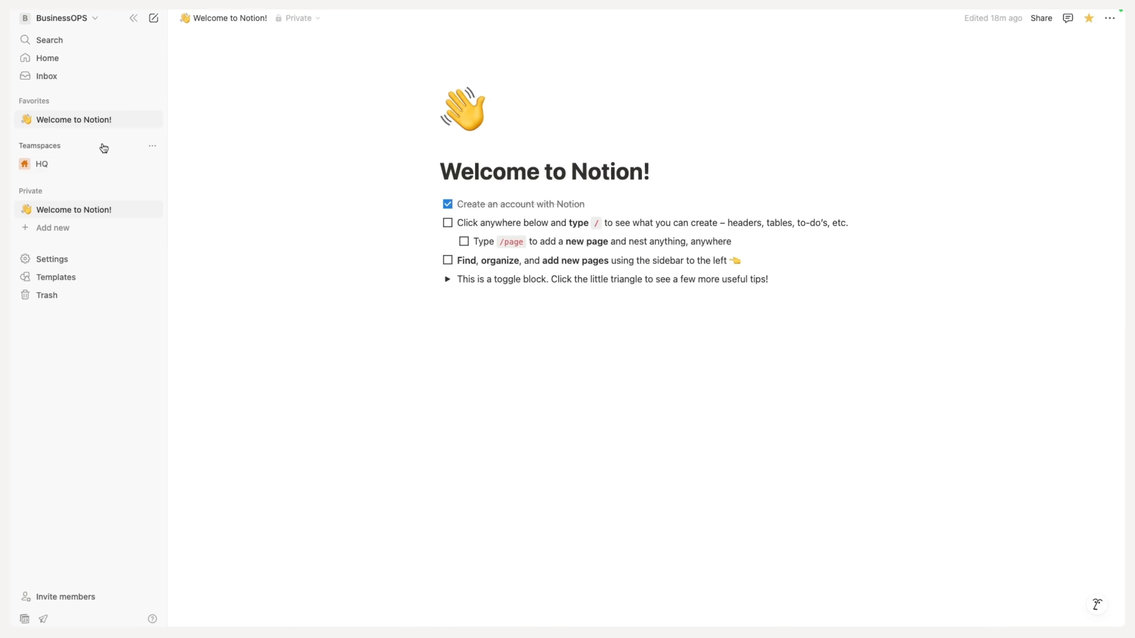
{"action": "left_click", "coordinate": [53, 261]}
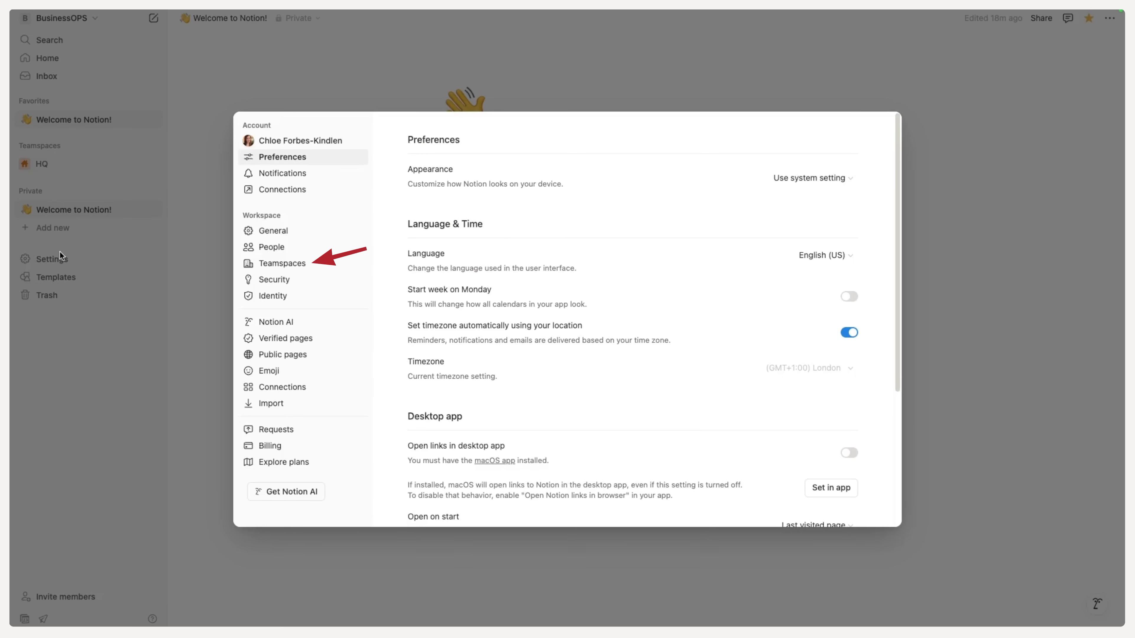
{"action": "left_click", "coordinate": [282, 263]}
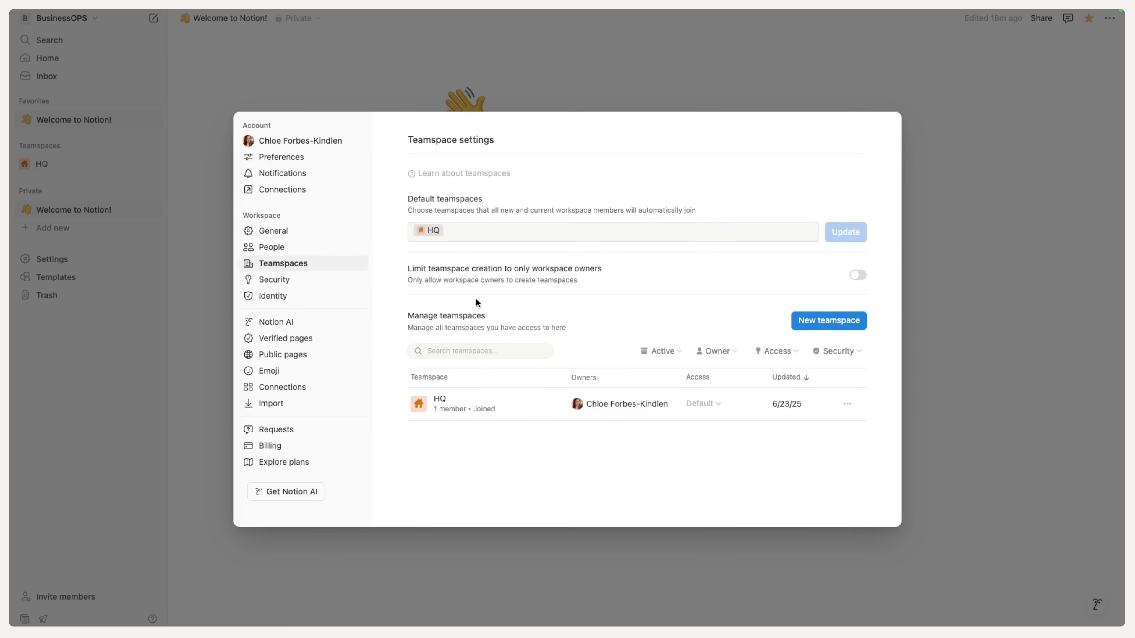
Step: Review the default teamspaces setting and the option to limit teamspace creation to workspace owners, without applying it
{"action": "left_click_drag", "start_coordinate": [403, 199], "coordinate": [492, 200]}
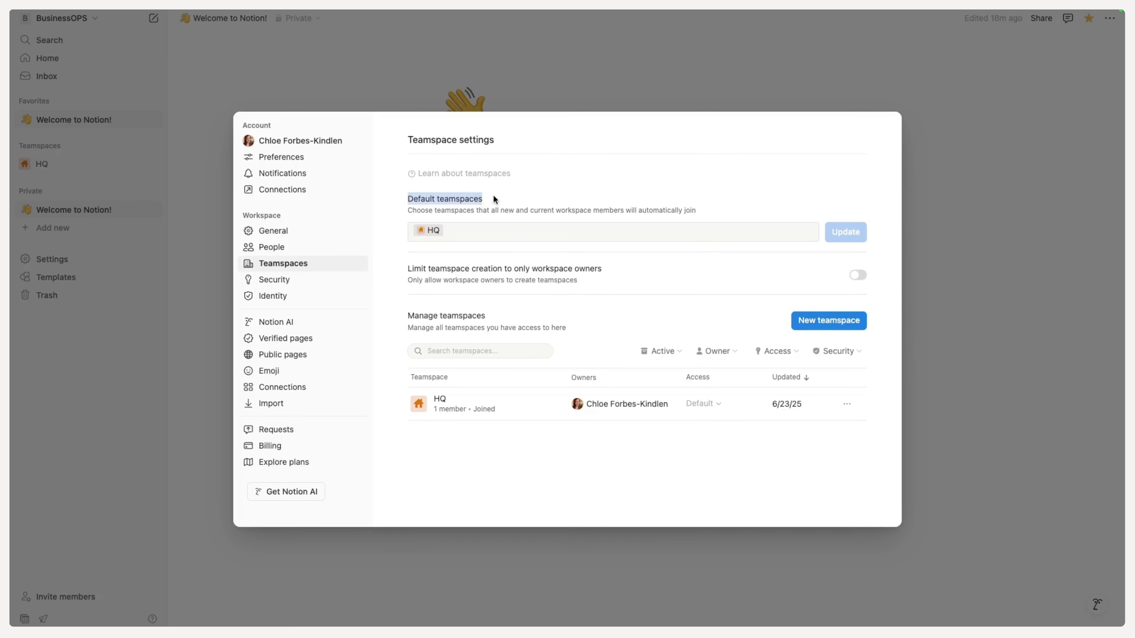
{"action": "left_click", "coordinate": [529, 198]}
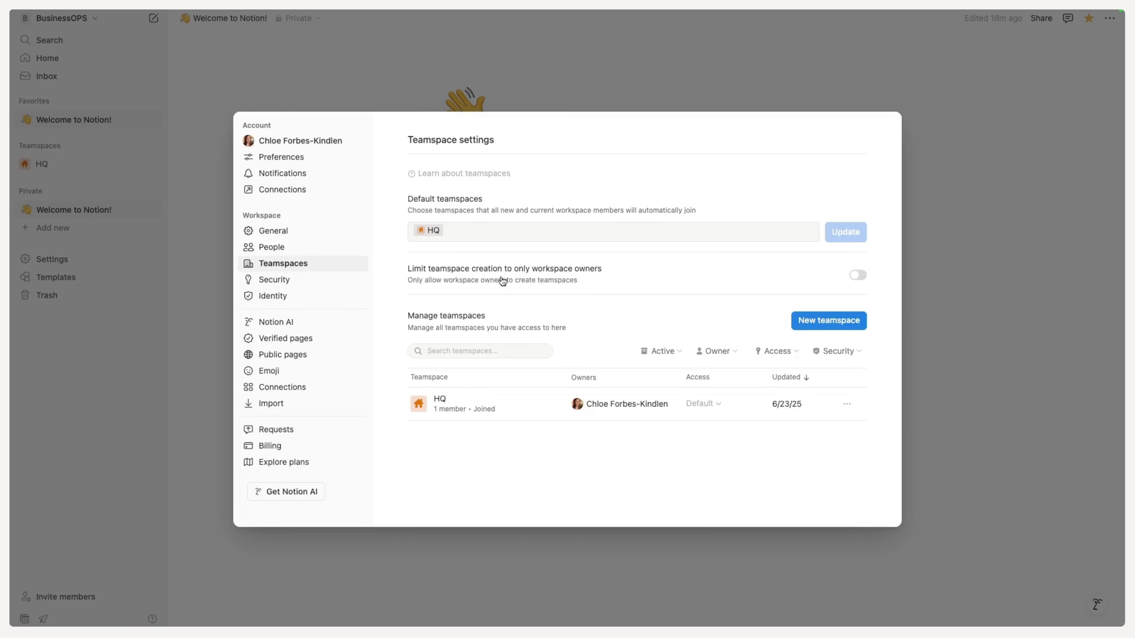
{"action": "left_click", "coordinate": [857, 275]}
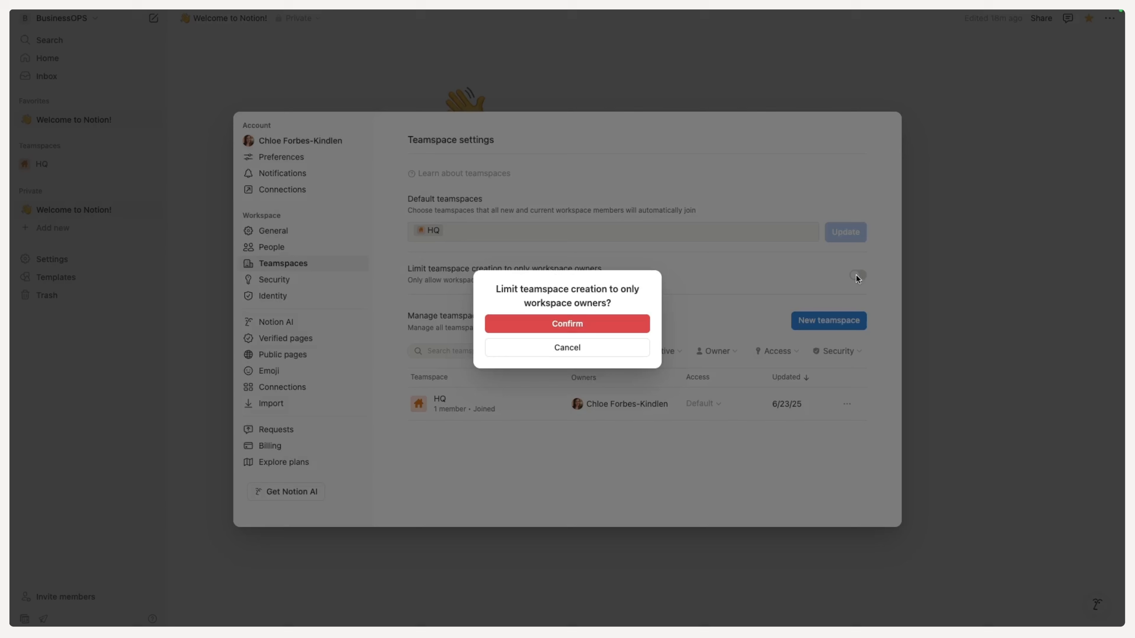
{"action": "left_click", "coordinate": [608, 344]}
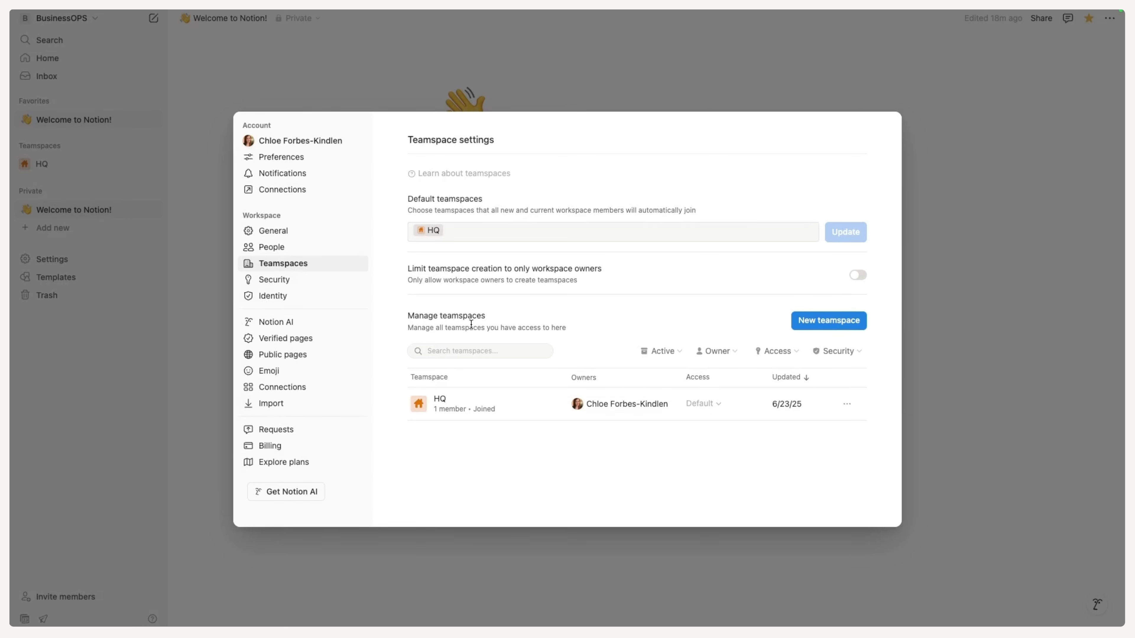
Step: Create a new teamspace named Marketing with Closed permissions, skipping the invitation of people
{"action": "left_click", "coordinate": [828, 321]}
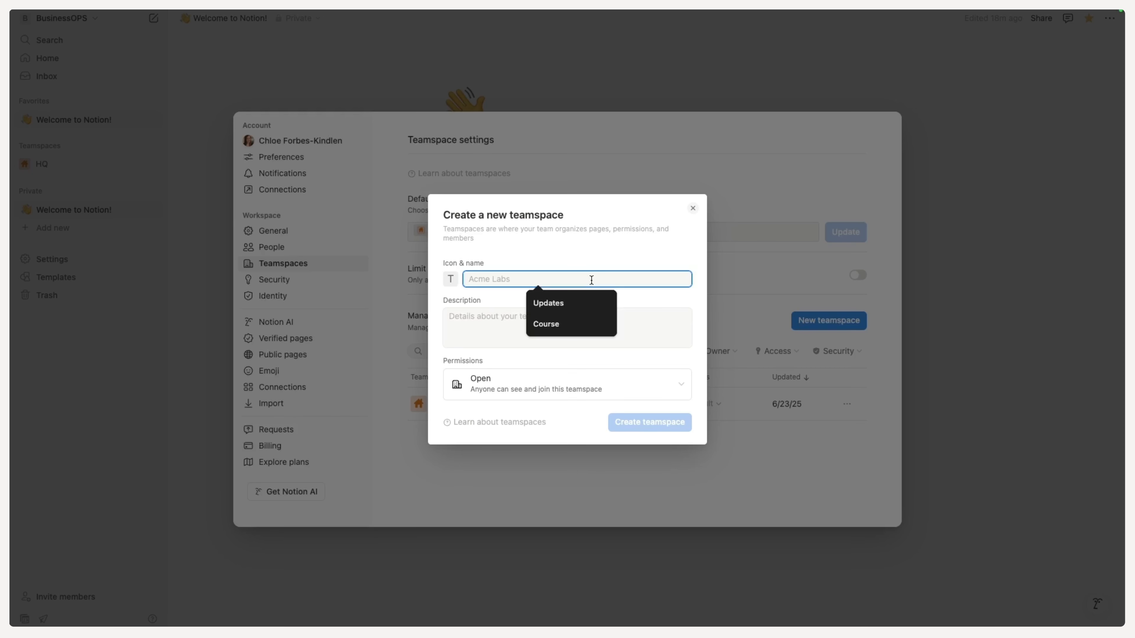
{"action": "type", "text": "Ma"}
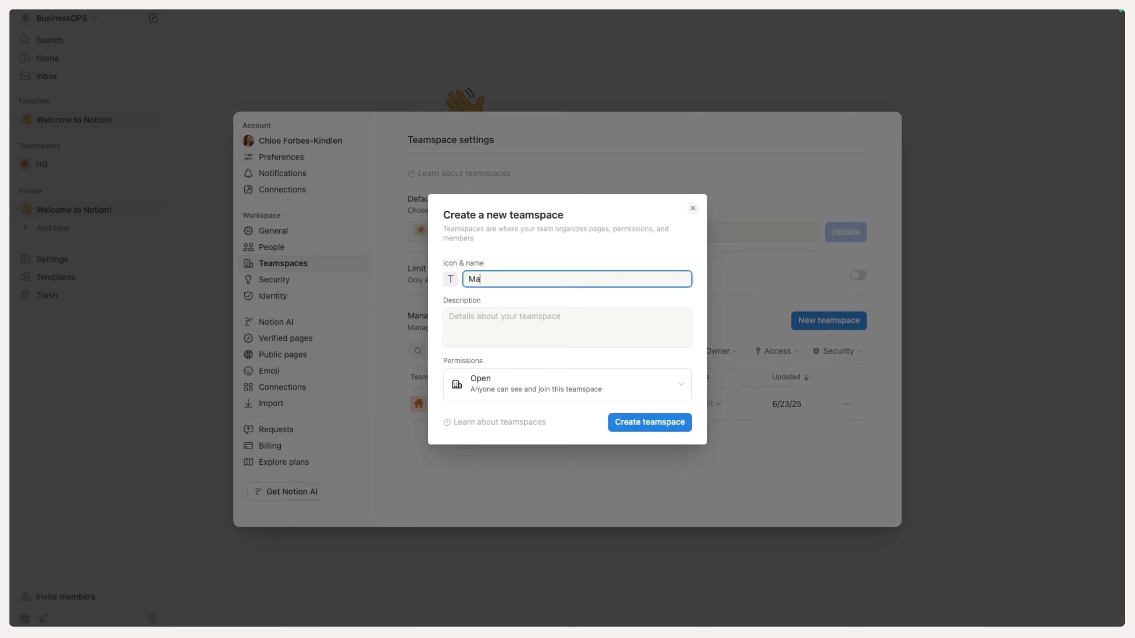
{"action": "type", "text": "rketing"}
{"action": "left_click", "coordinate": [533, 391]}
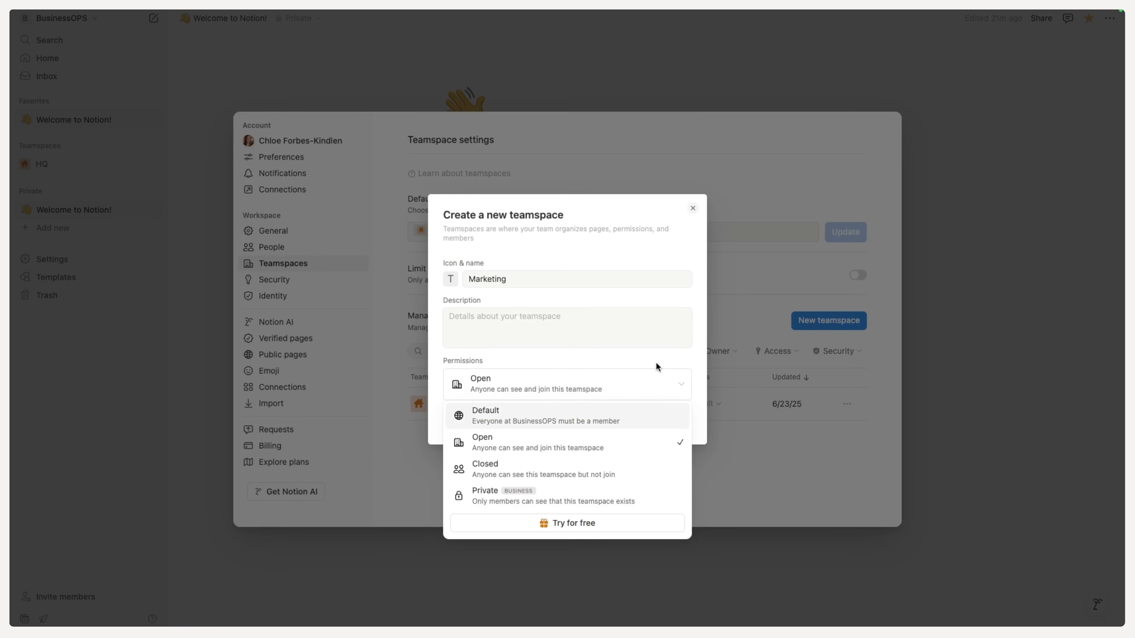
{"action": "left_click", "coordinate": [542, 474]}
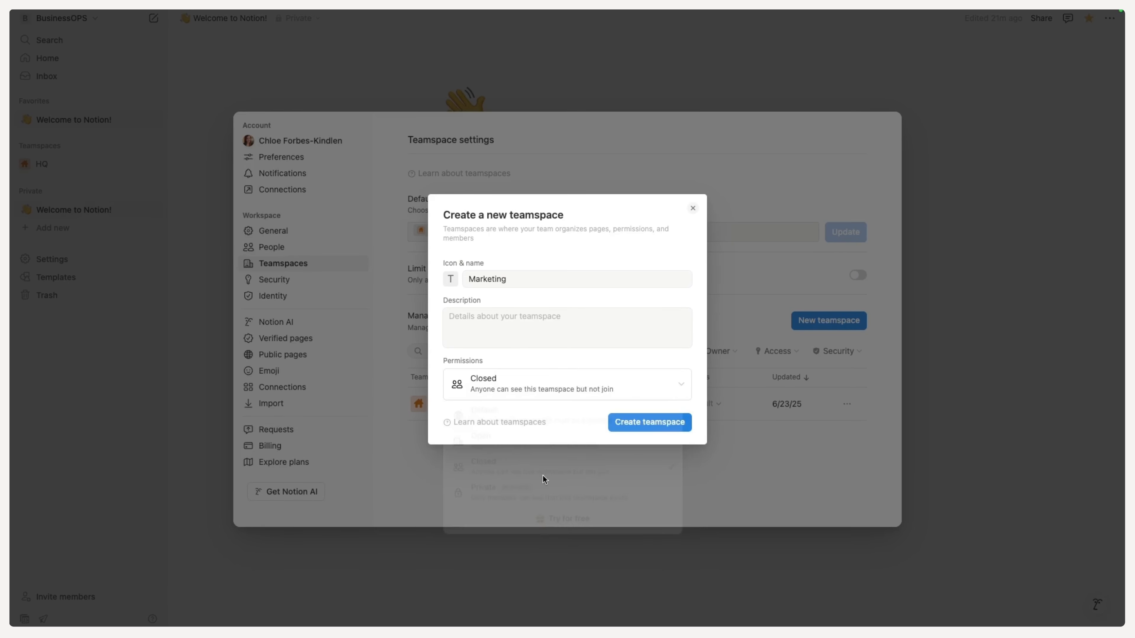
{"action": "left_click", "coordinate": [664, 422]}
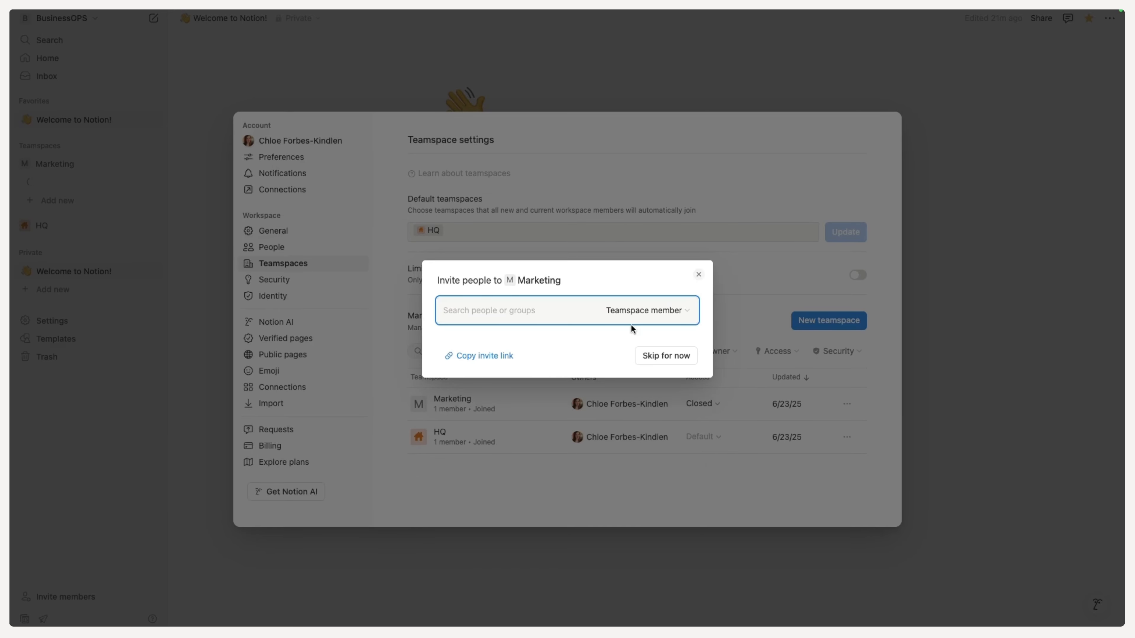
{"action": "left_click", "coordinate": [665, 355]}
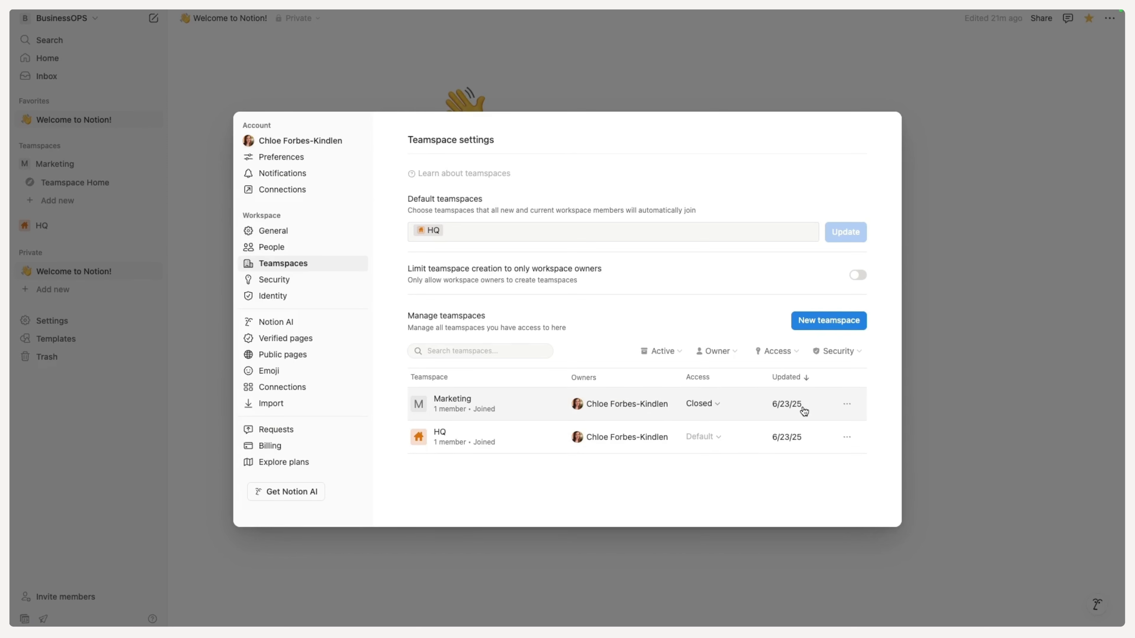
Step: Review the actions available for the Marketing teamspace, then close the workspace settings
{"action": "left_click", "coordinate": [846, 404]}
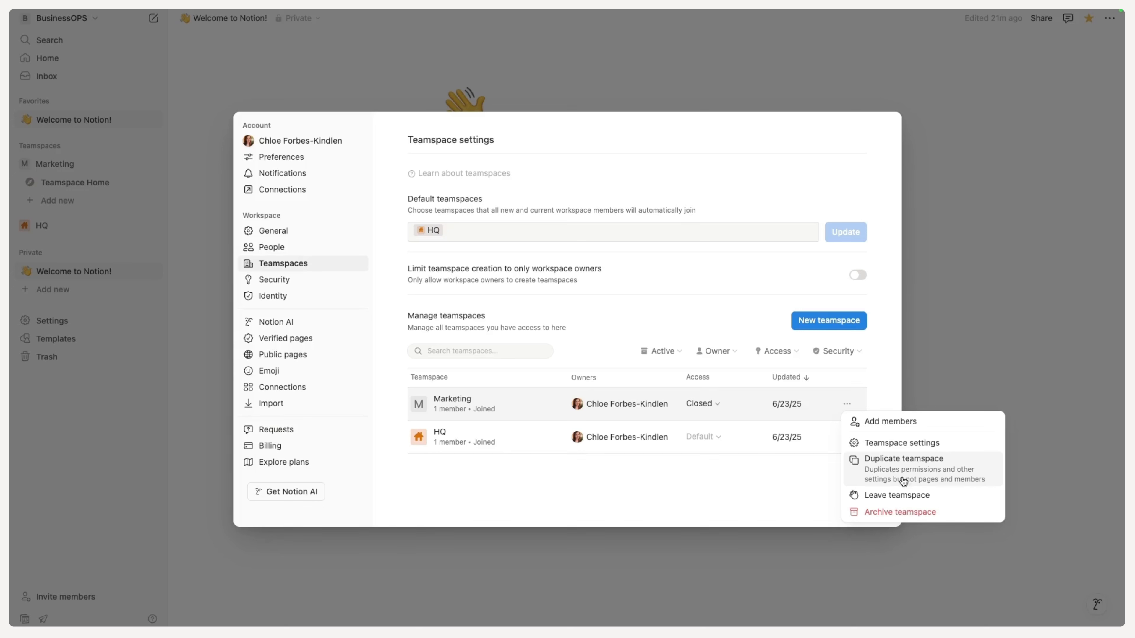
{"action": "left_click", "coordinate": [733, 325]}
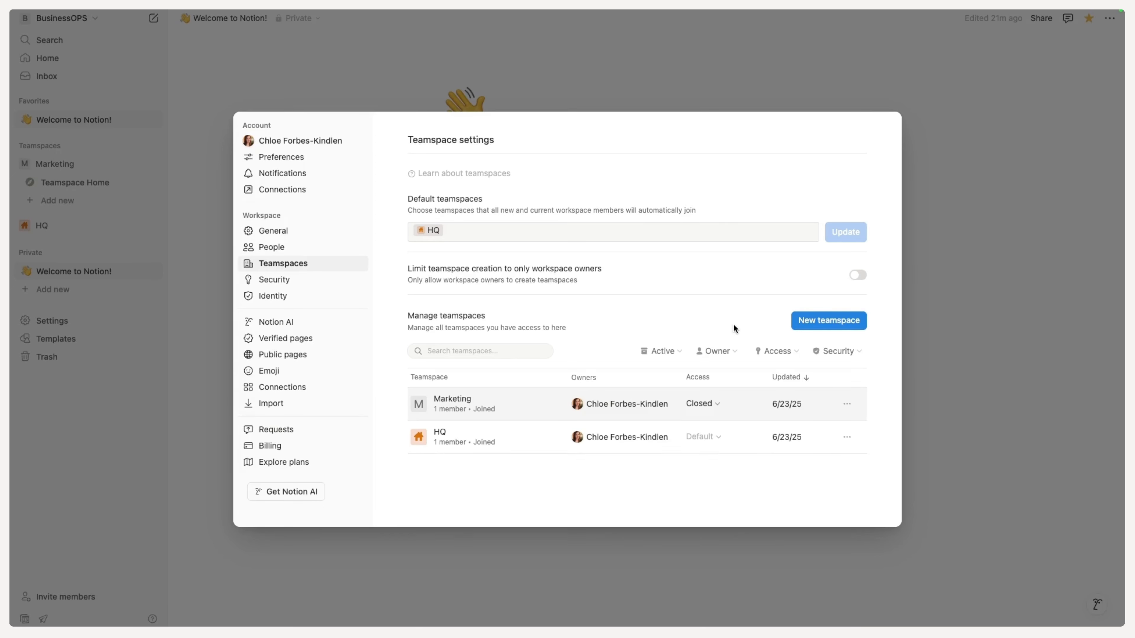
{"action": "key", "text": "Escape"}
Step: In the Marketing teamspace's settings, set teamspace members' access to Can edit and keep No access for everyone else
{"action": "left_click", "coordinate": [137, 164]}
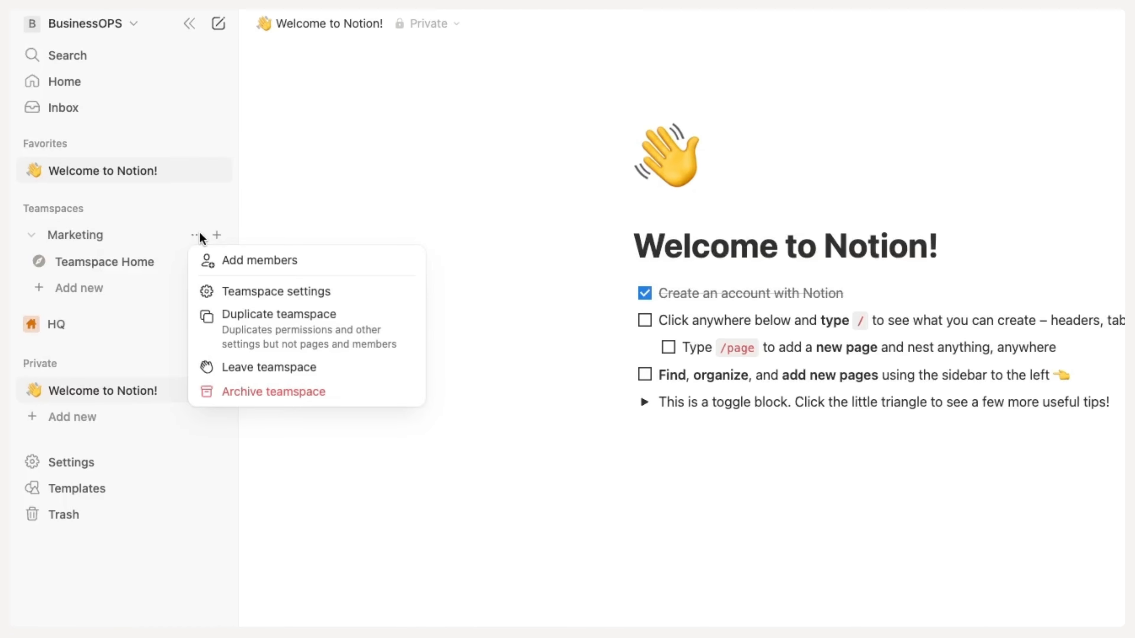
{"action": "left_click", "coordinate": [242, 293]}
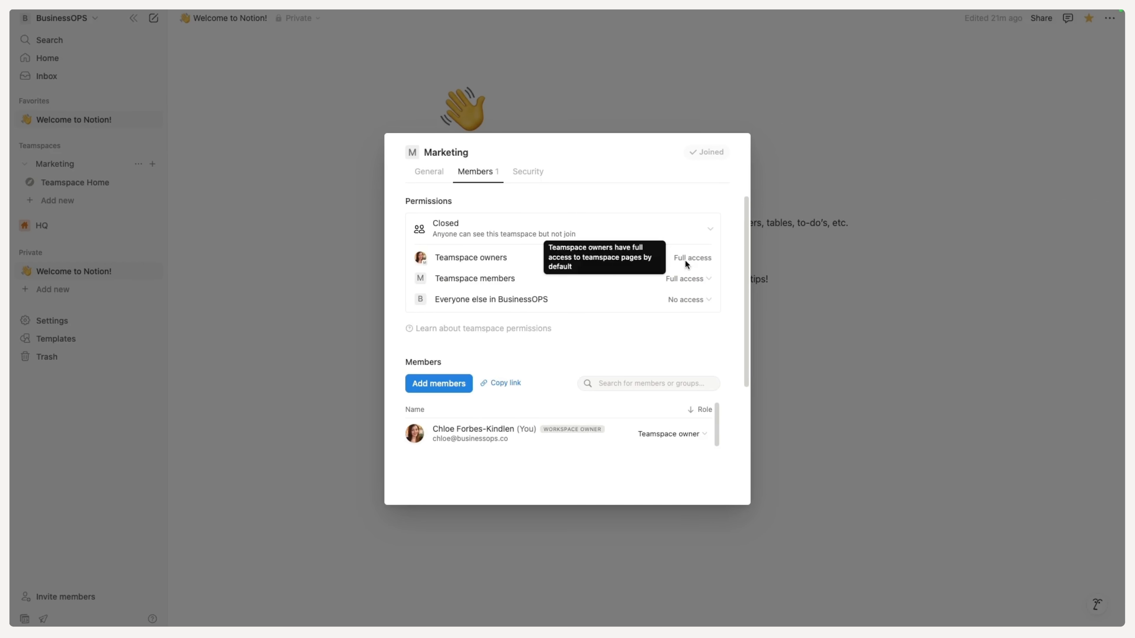
{"action": "left_click", "coordinate": [696, 280]}
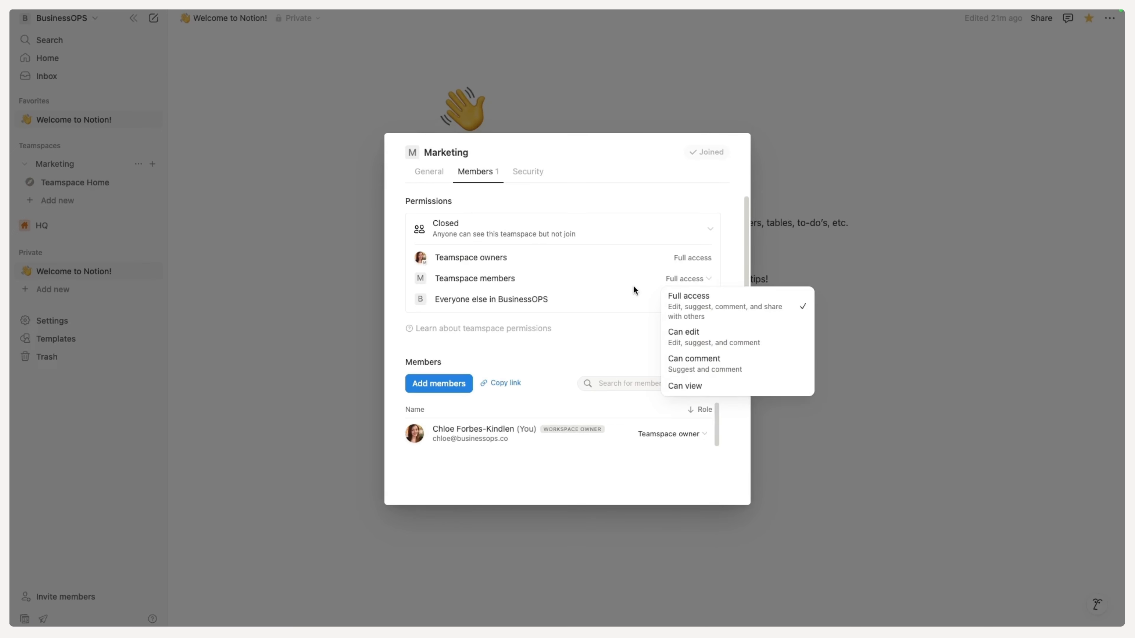
{"action": "left_click", "coordinate": [724, 343]}
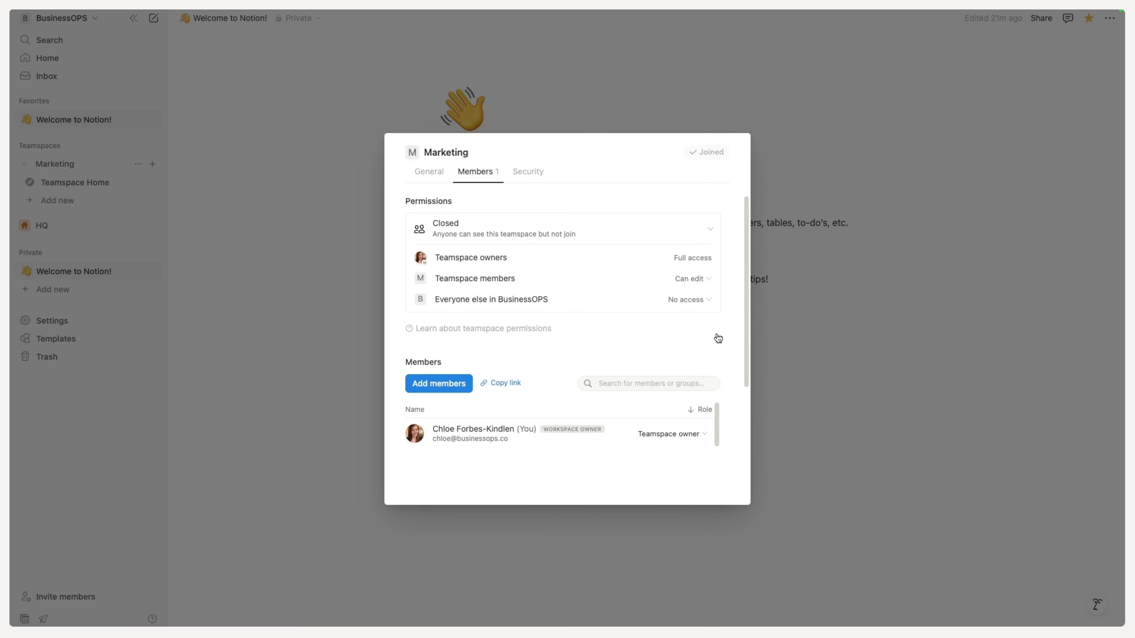
{"action": "left_click", "coordinate": [705, 306]}
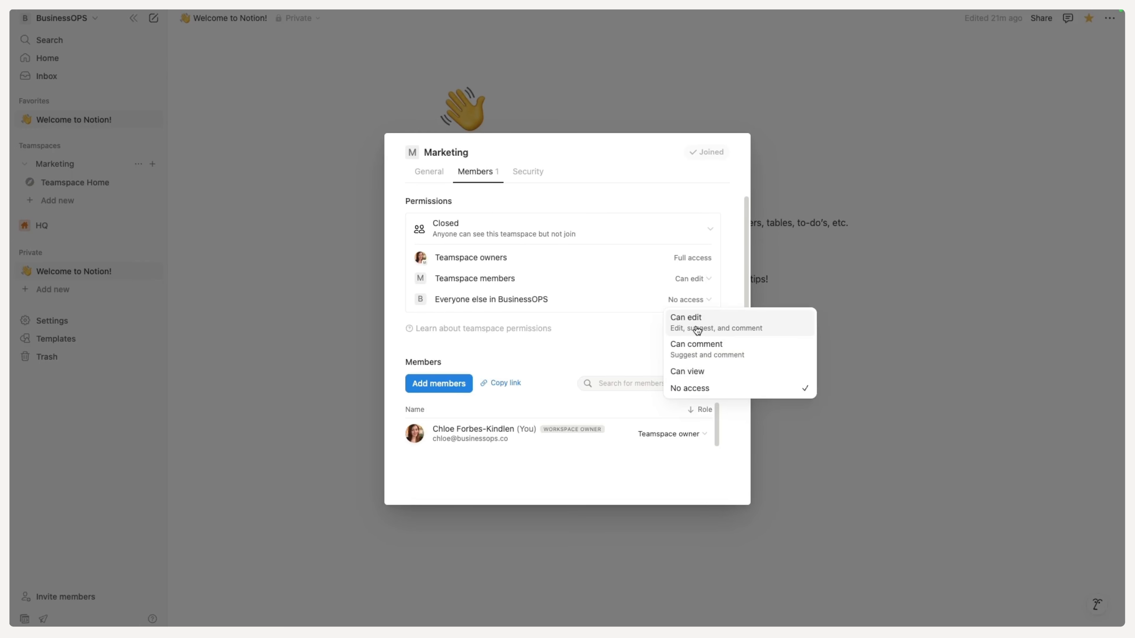
{"action": "left_click", "coordinate": [609, 314]}
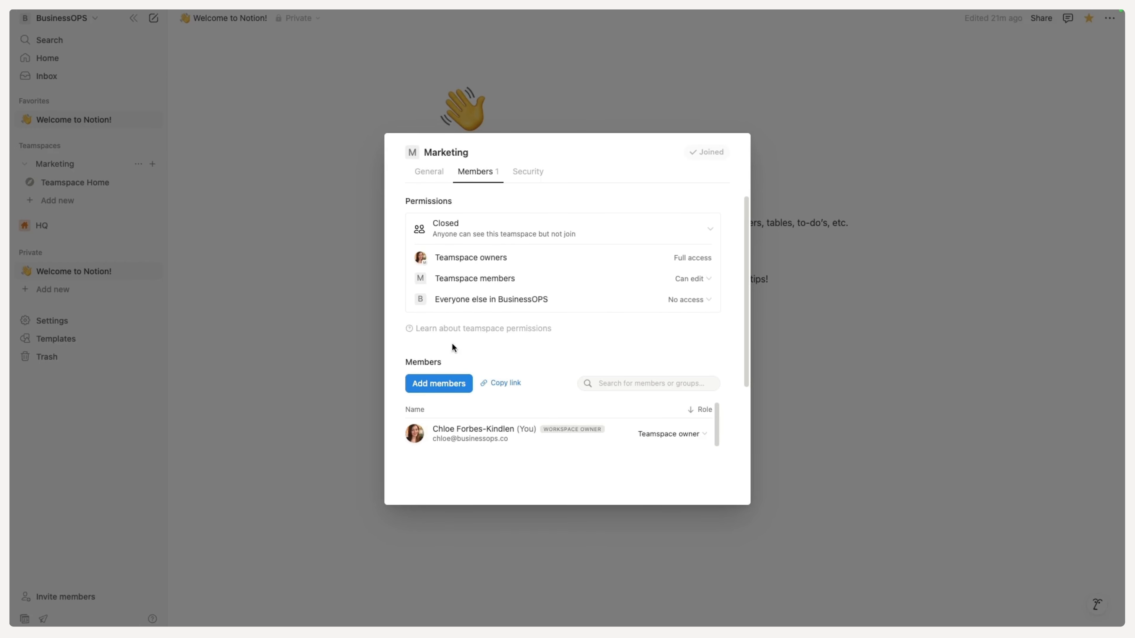
Step: Search for the marketing group and add it to the Marketing teamspace
{"action": "left_click", "coordinate": [643, 379]}
{"action": "type", "text": "@marketi"}
{"action": "key", "text": "BackSpace"}
{"action": "key", "text": "BackSpace"}
{"action": "key", "text": "BackSpace"}
{"action": "key", "text": "BackSpace"}
{"action": "key", "text": "BackSpace"}
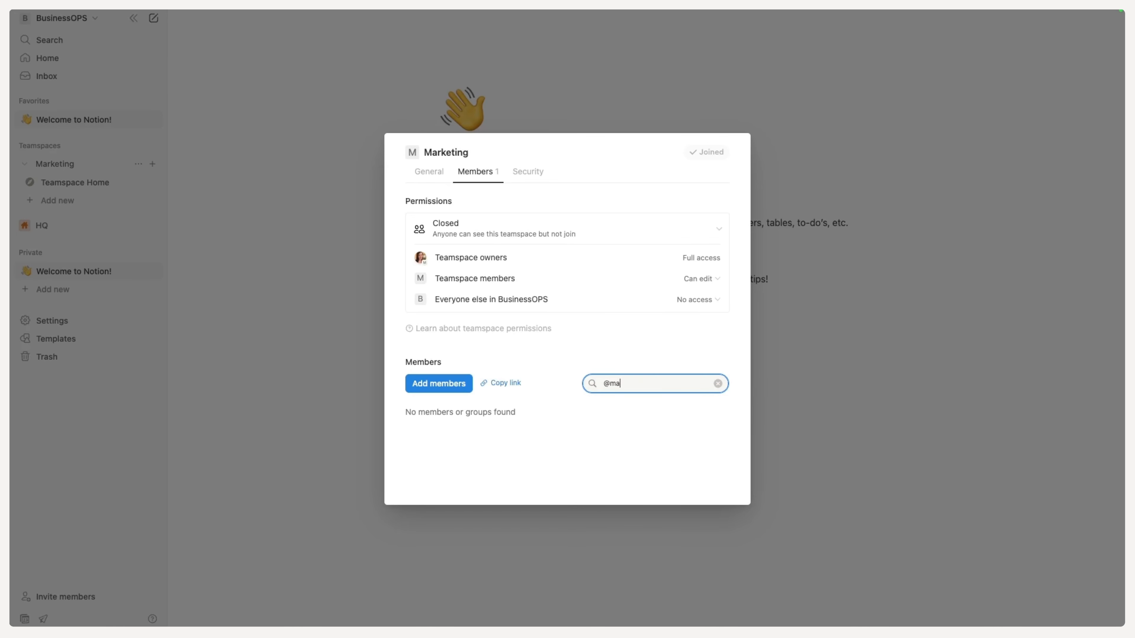
{"action": "key", "text": "BackSpace"}
{"action": "key", "text": "BackSpace"}
{"action": "key", "text": "BackSpace"}
{"action": "type", "text": "marketing"}
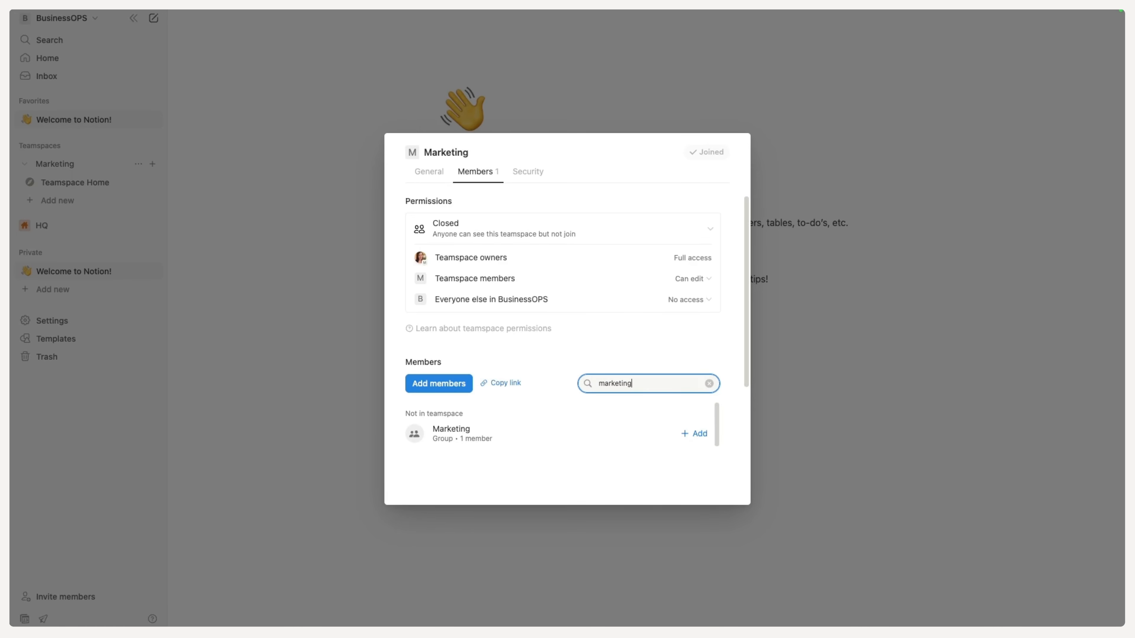
{"action": "left_click", "coordinate": [693, 435]}
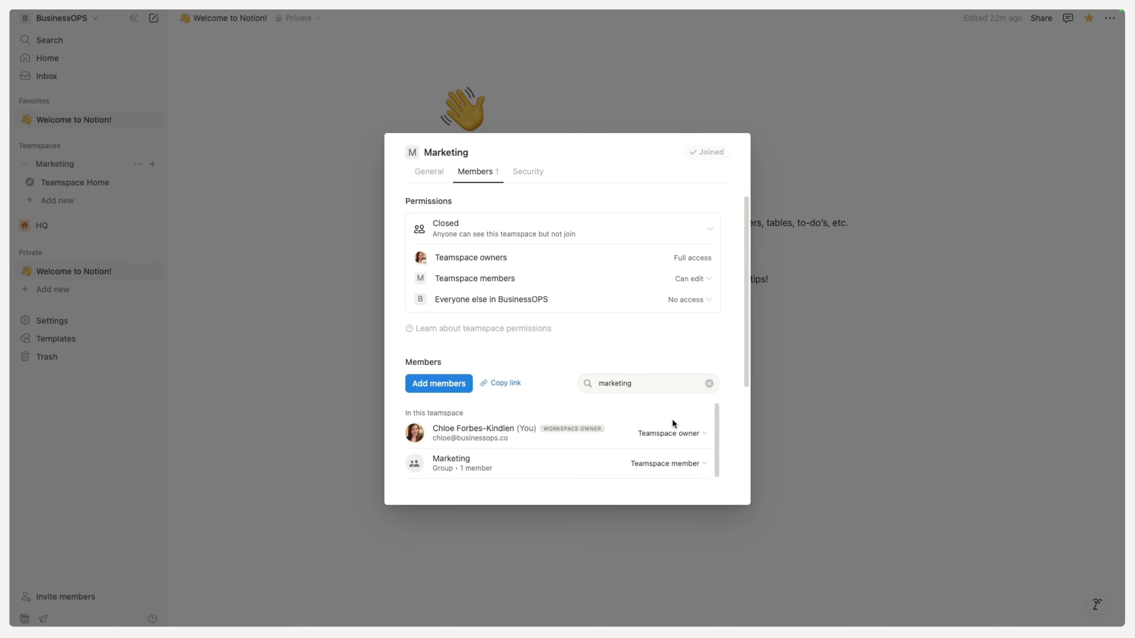
Step: Keep the Marketing group's role as Teamspace member, clear the member search and close the teamspace's settings
{"action": "left_click", "coordinate": [672, 465]}
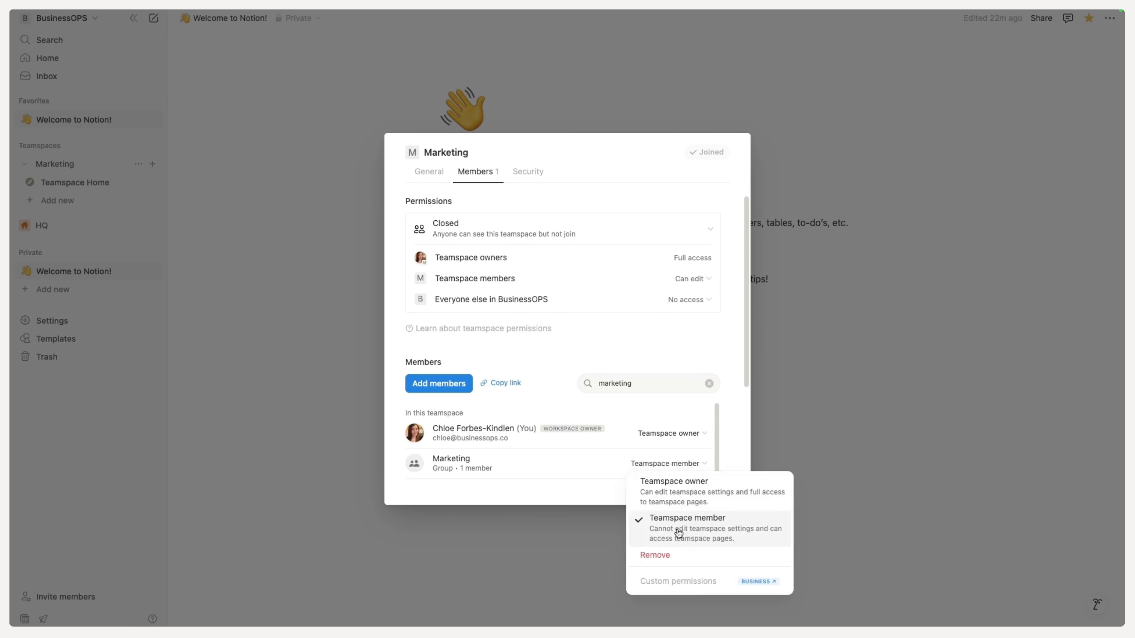
{"action": "left_click", "coordinate": [717, 531]}
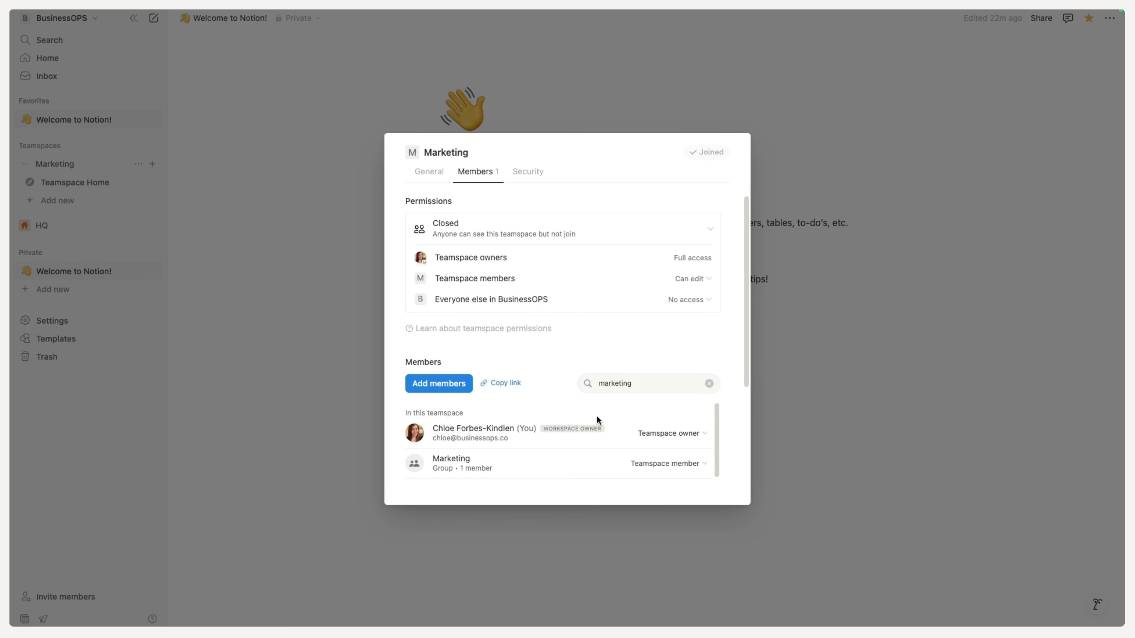
{"action": "left_click", "coordinate": [708, 383]}
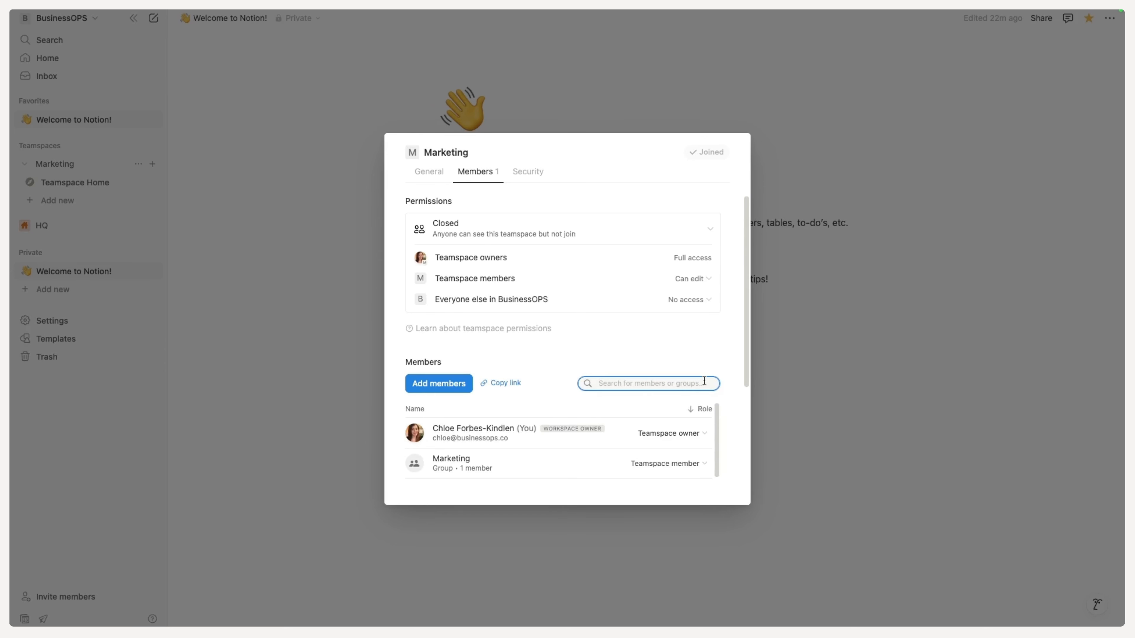
{"action": "left_click", "coordinate": [262, 371]}
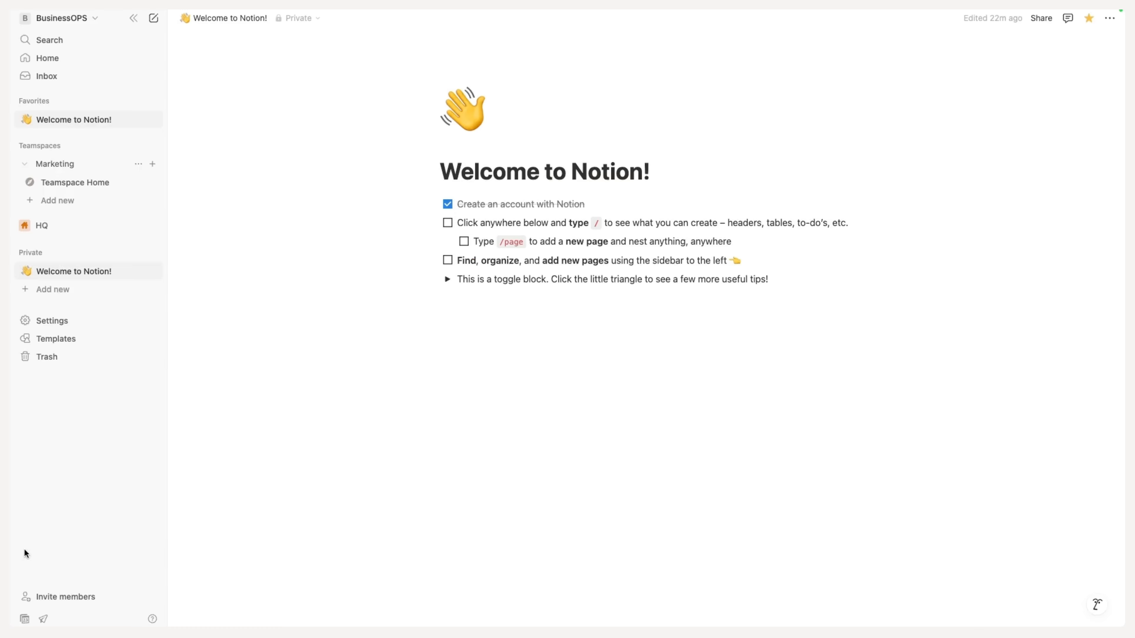
Step: Open the workspace's people settings and display the list of groups
{"action": "left_click", "coordinate": [52, 322]}
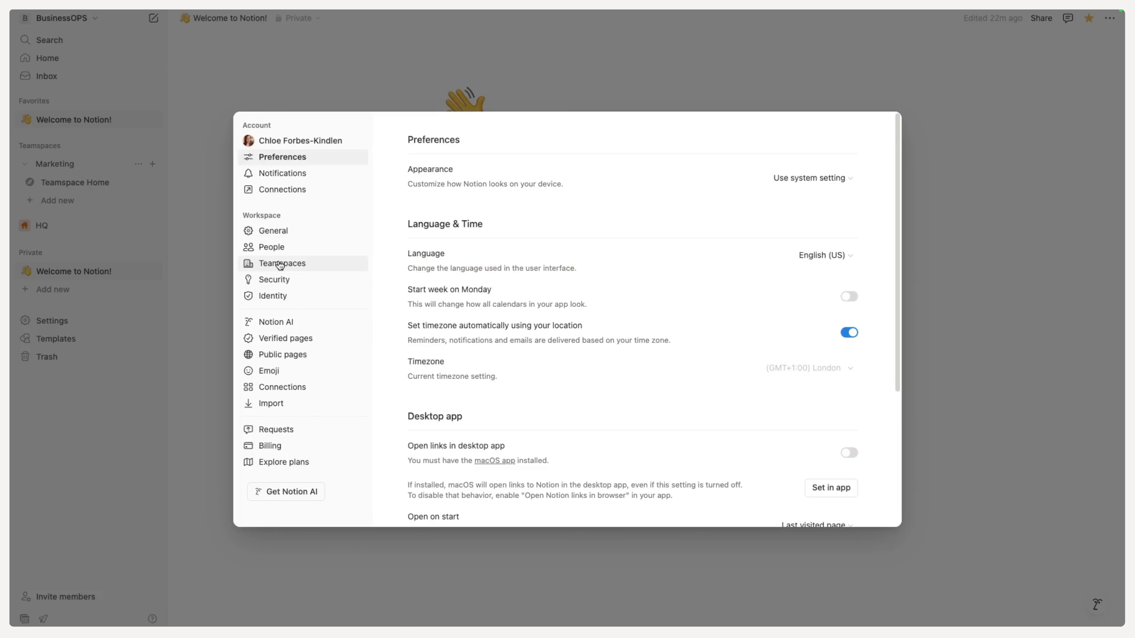
{"action": "left_click", "coordinate": [268, 247]}
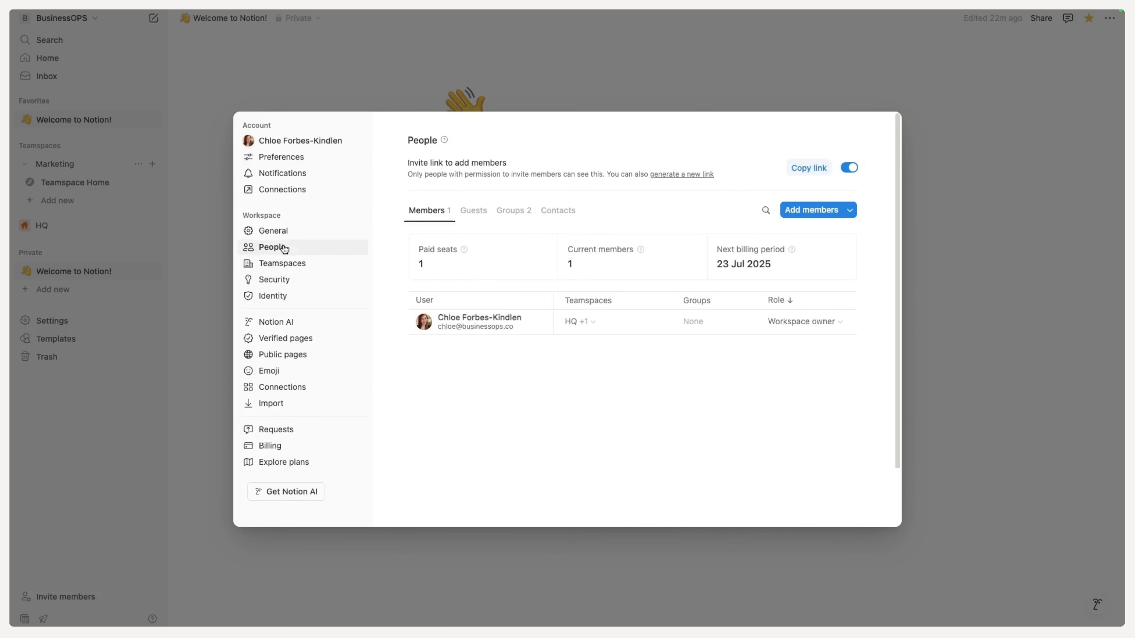
{"action": "left_click", "coordinate": [514, 210]}
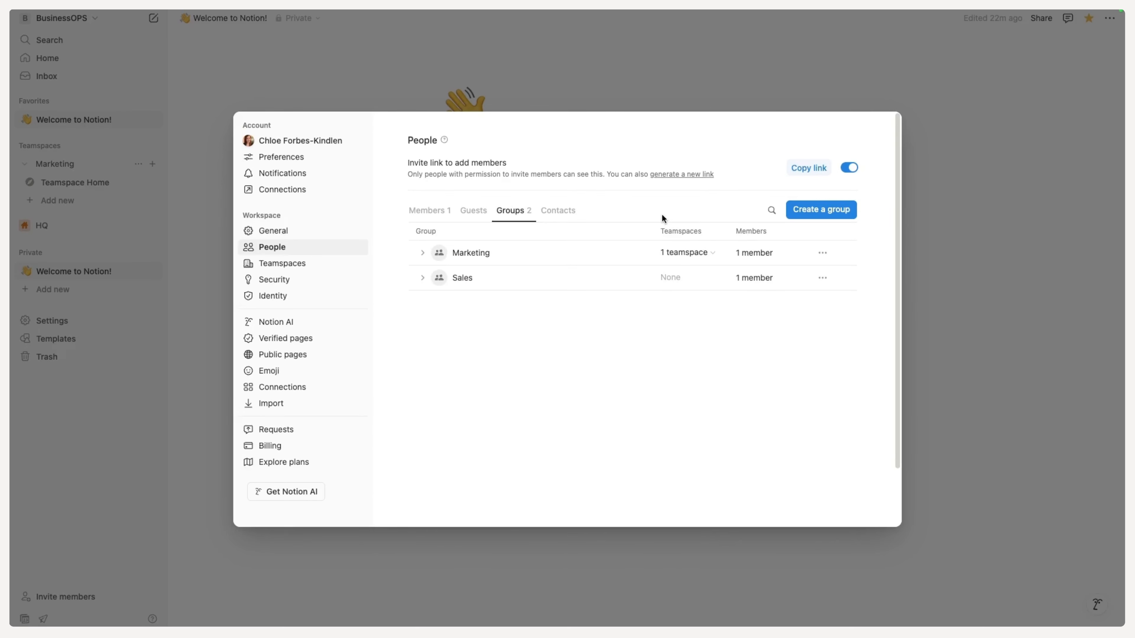
{"action": "left_click", "coordinate": [452, 253]}
Step: Create a Closed teamspace from the Sales group, keeping Teamspace member as the group's invitation role
{"action": "left_click", "coordinate": [823, 278]}
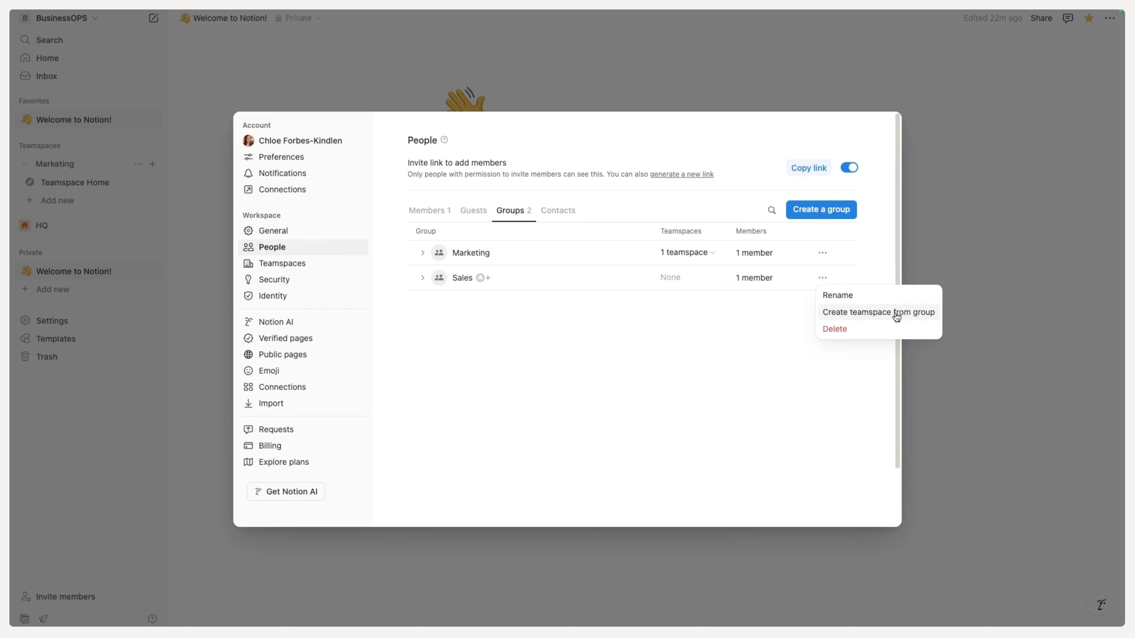
{"action": "left_click", "coordinate": [872, 316]}
{"action": "left_click", "coordinate": [511, 383]}
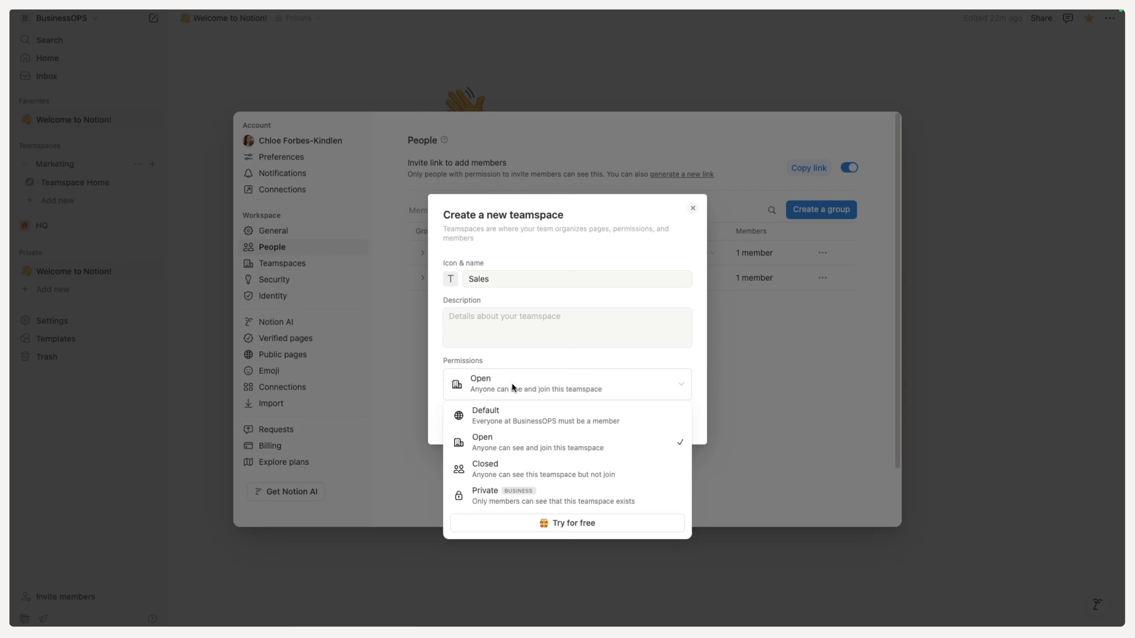
{"action": "left_click", "coordinate": [518, 477]}
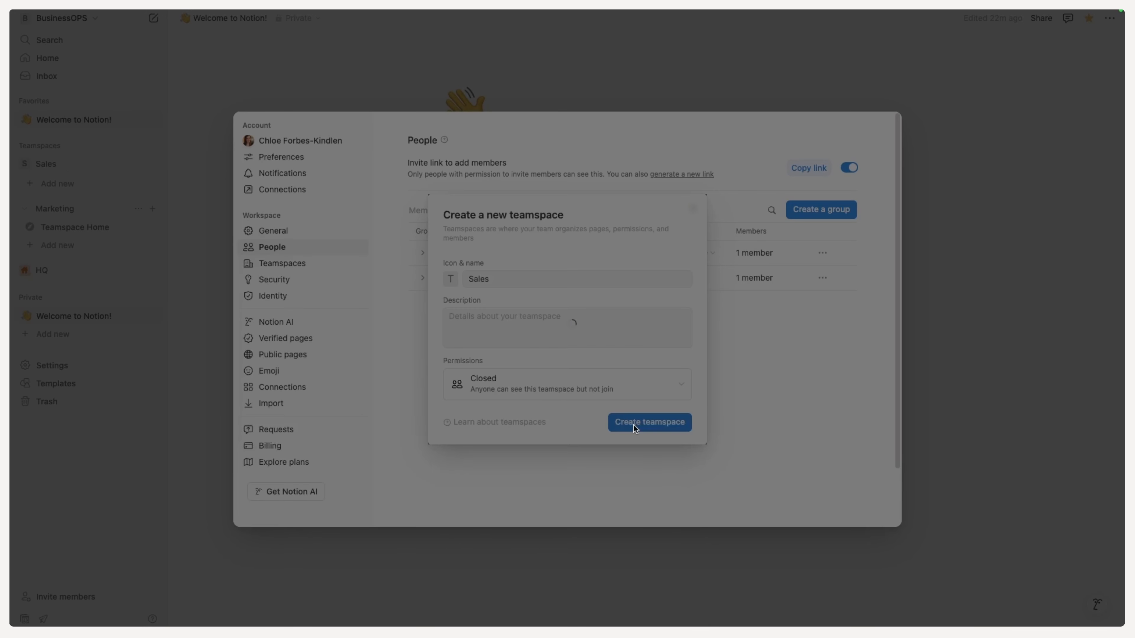
{"action": "left_click", "coordinate": [633, 424]}
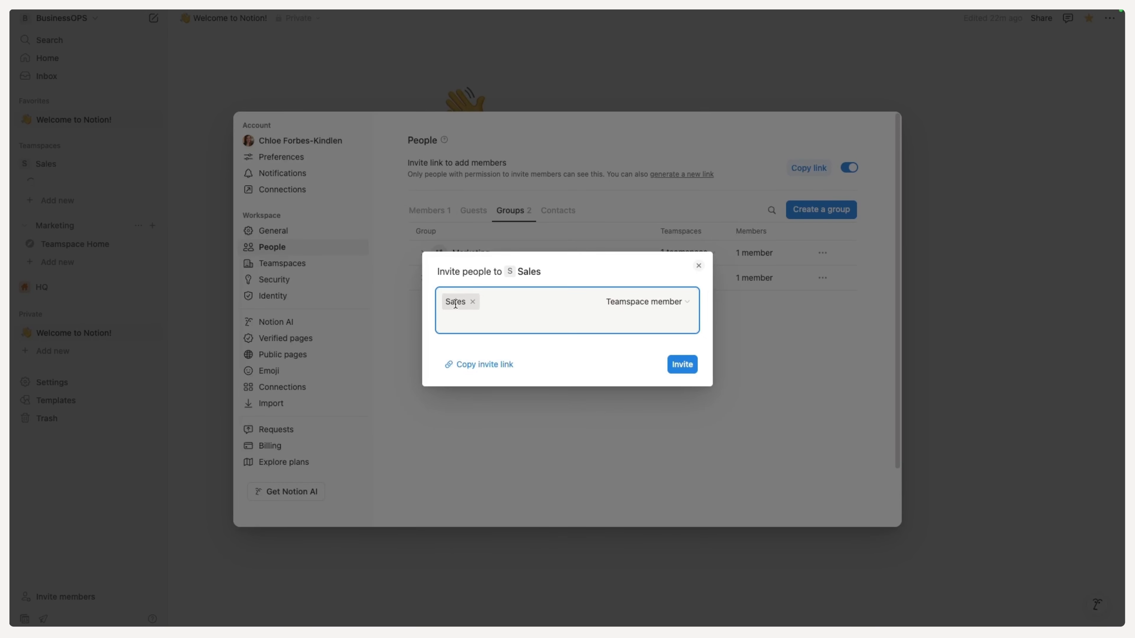
{"action": "left_click", "coordinate": [662, 312]}
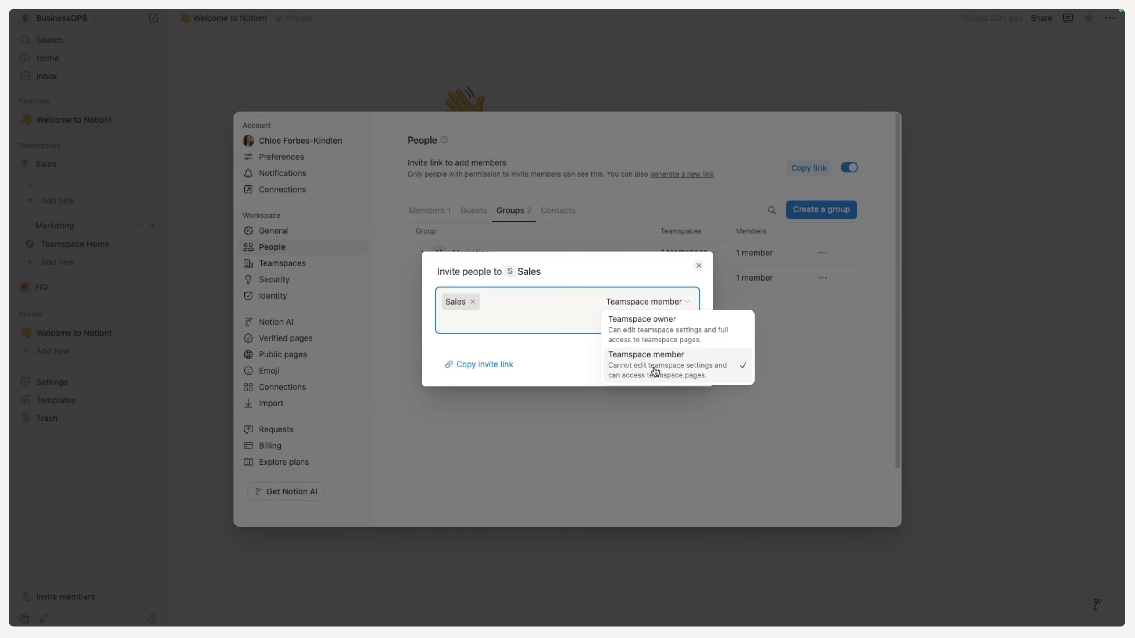
{"action": "left_click", "coordinate": [575, 86]}
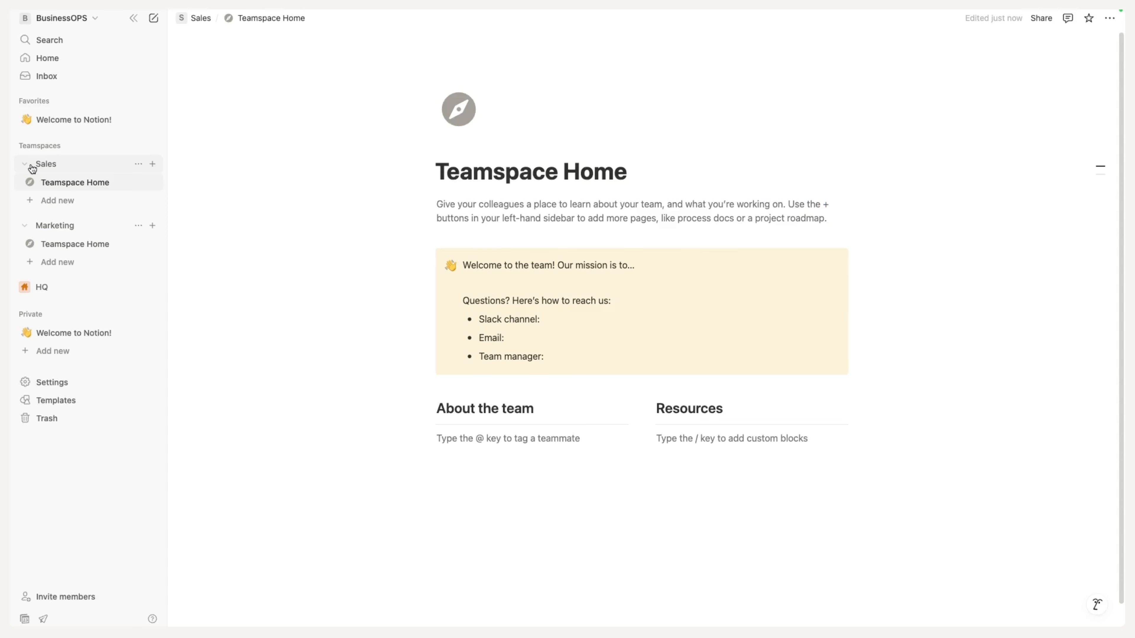
Step: Collapse the Sales and Marketing teamspaces and move HQ above them in the teamspace list
{"action": "left_click", "coordinate": [25, 165]}
{"action": "left_click", "coordinate": [24, 182]}
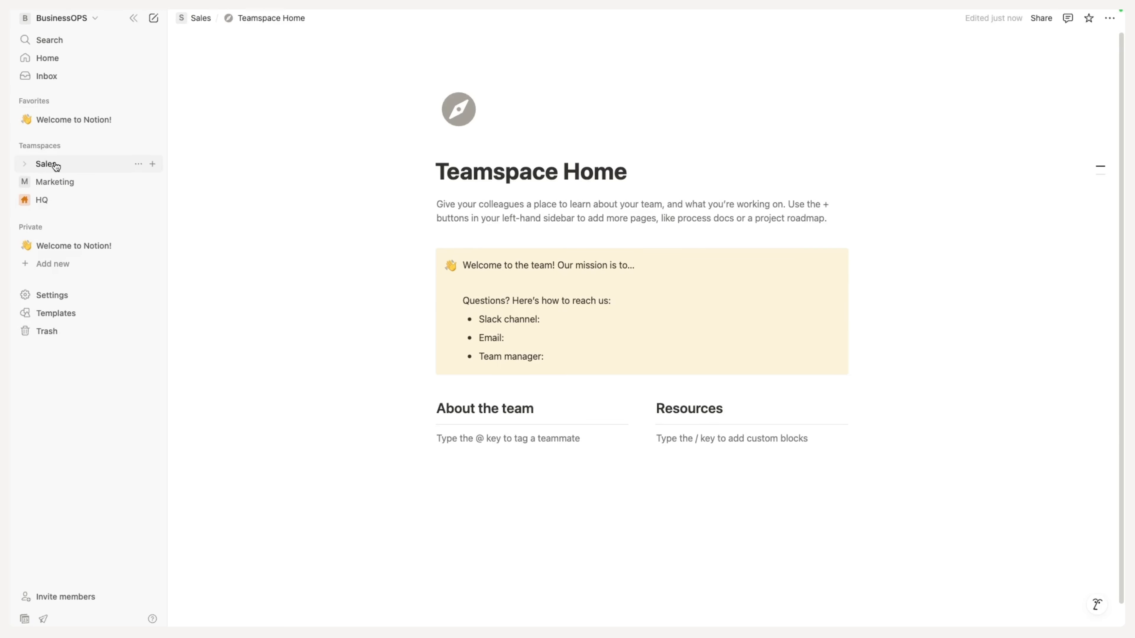
{"action": "left_click_drag", "start_coordinate": [42, 200], "coordinate": [44, 162]}
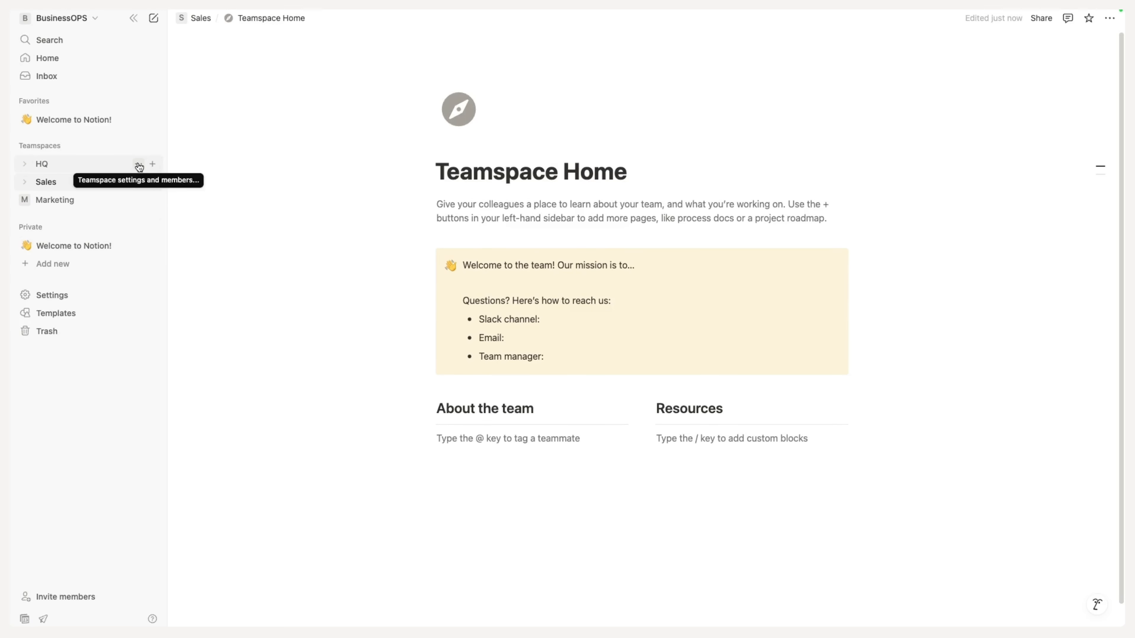